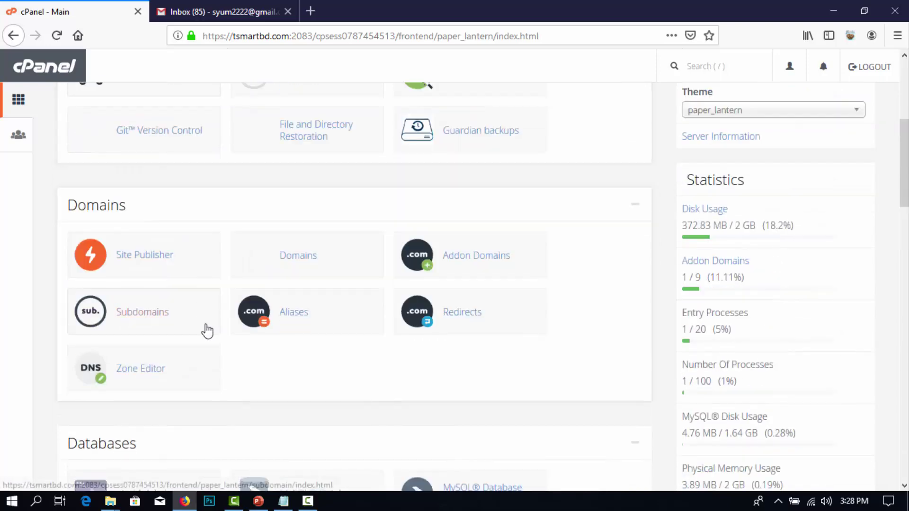
scroll(206, 330, "down", 5)
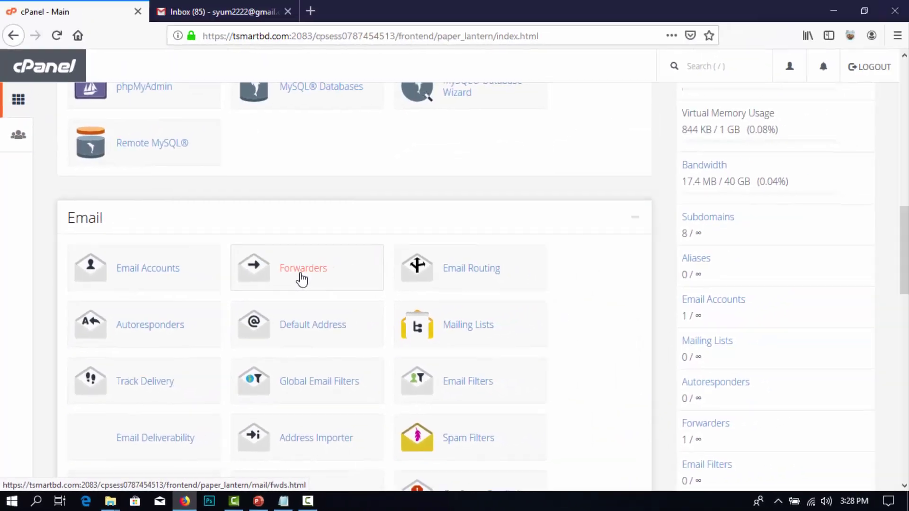
left_click(374, 225)
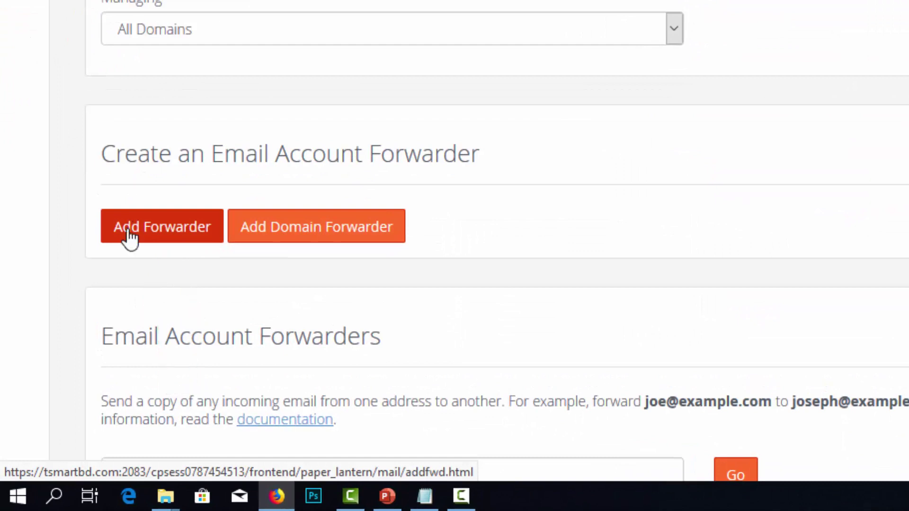
left_click(128, 234)
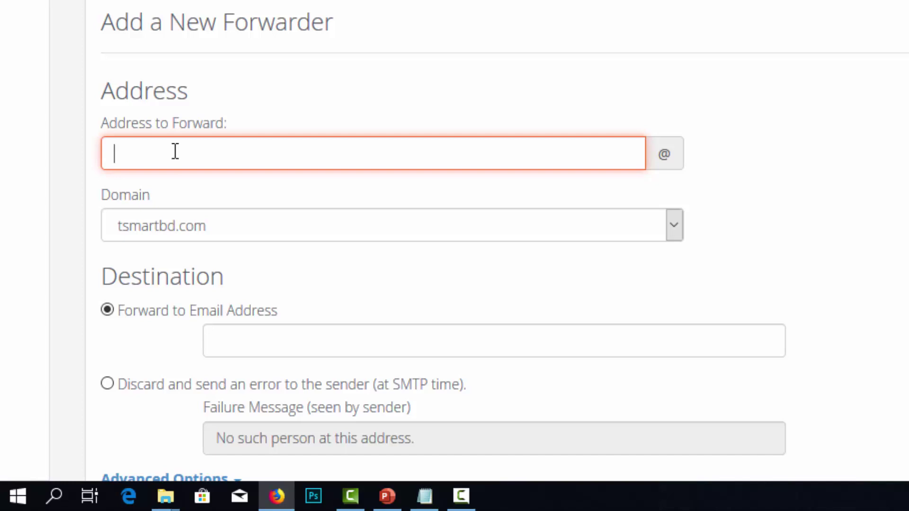
scroll(256, 239, "down", 2)
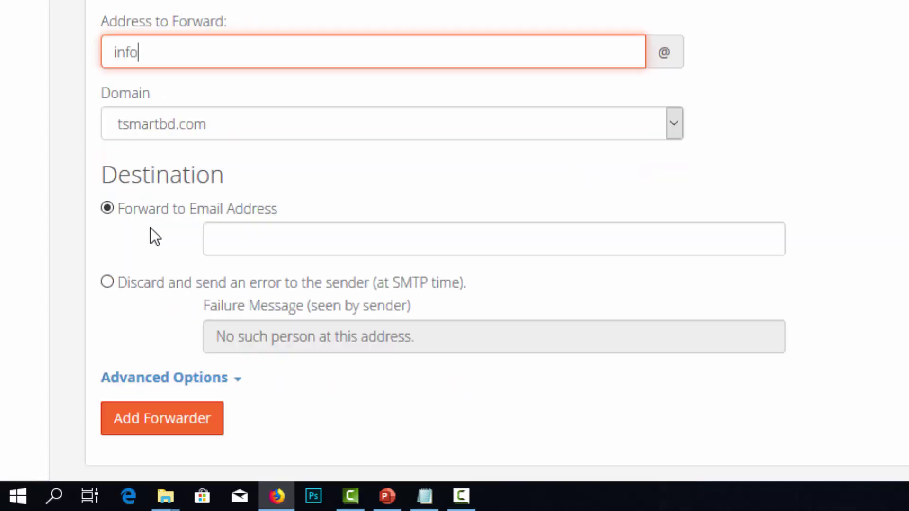
left_click(244, 233)
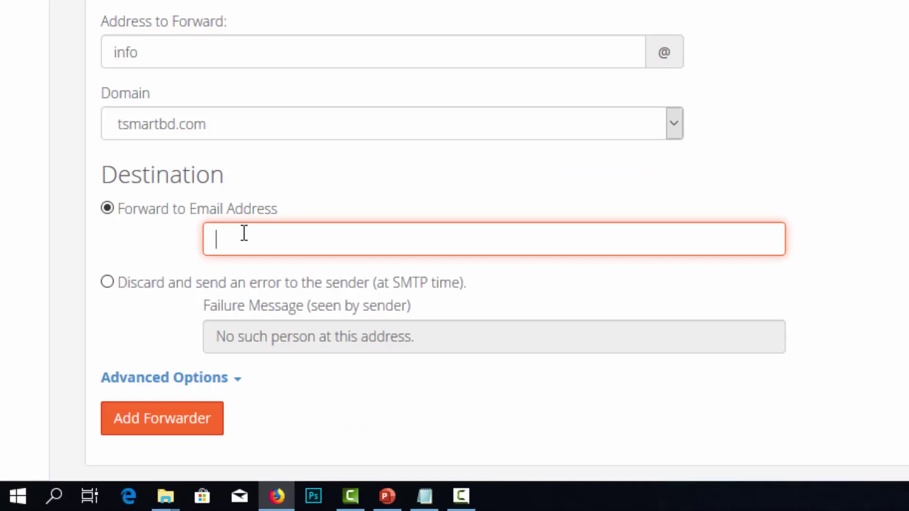
scroll(244, 234, "down", 2)
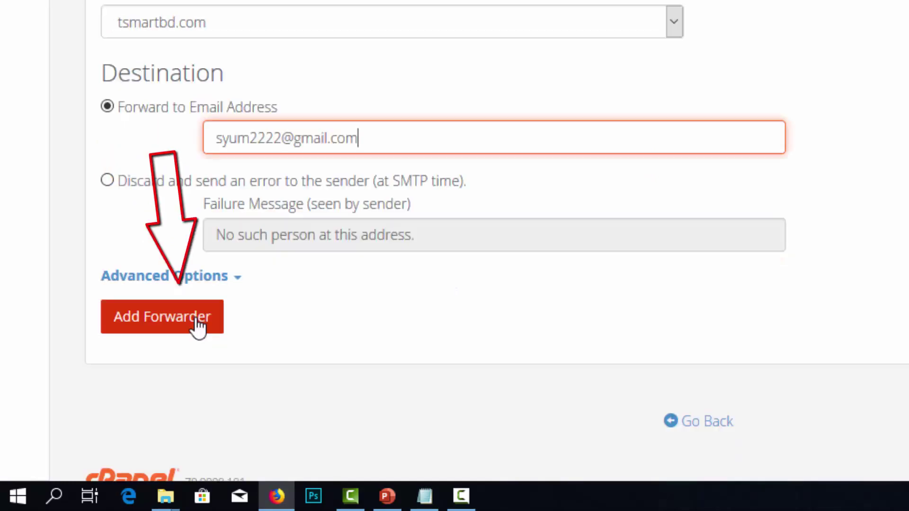
left_click(198, 324)
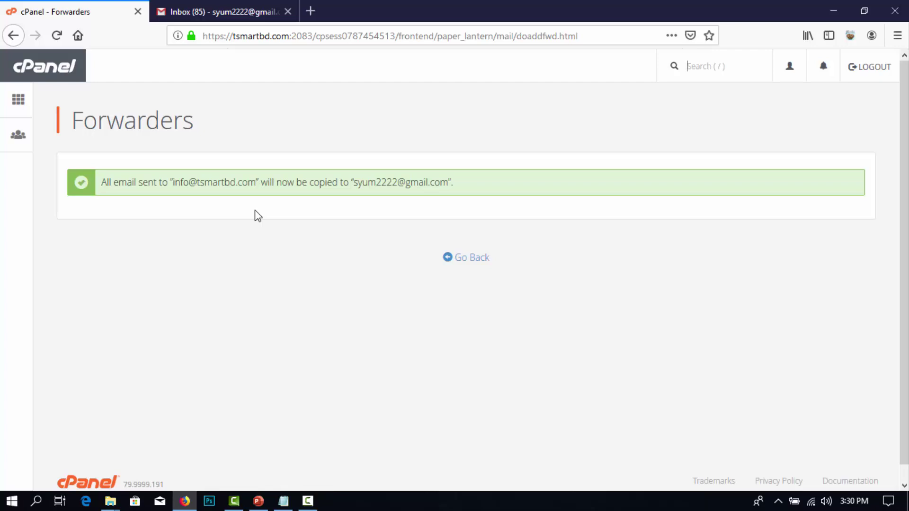
- Return to the forwarders list to check the new info forwarder, then switch to Gmail
left_click(467, 263)
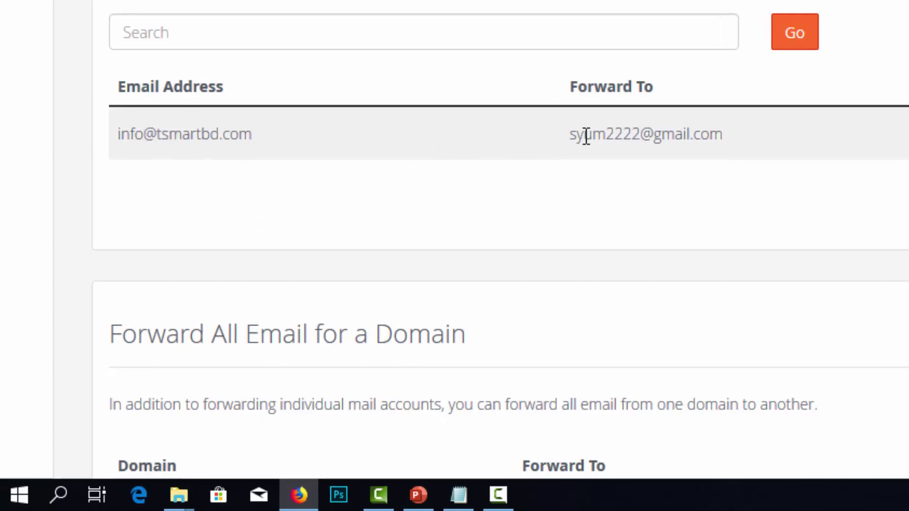
left_click_drag(586, 137, 710, 134)
left_click(712, 134)
scroll(707, 289, "up", 2)
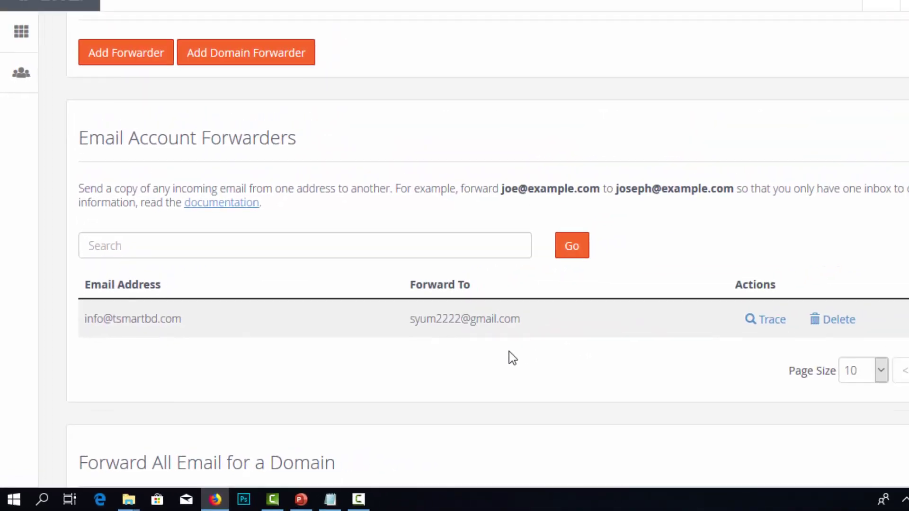
left_click(222, 12)
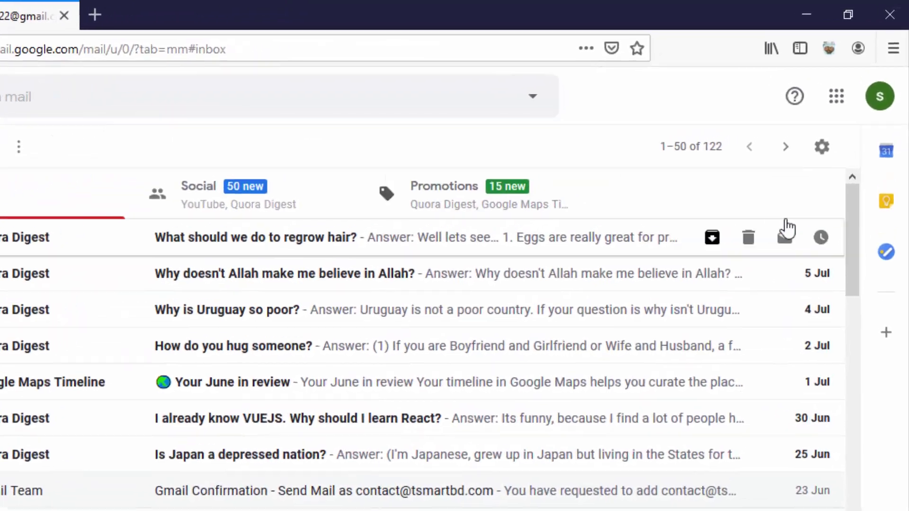
- In Gmail Settings > Accounts and Import, start adding another Send mail as address
left_click(811, 163)
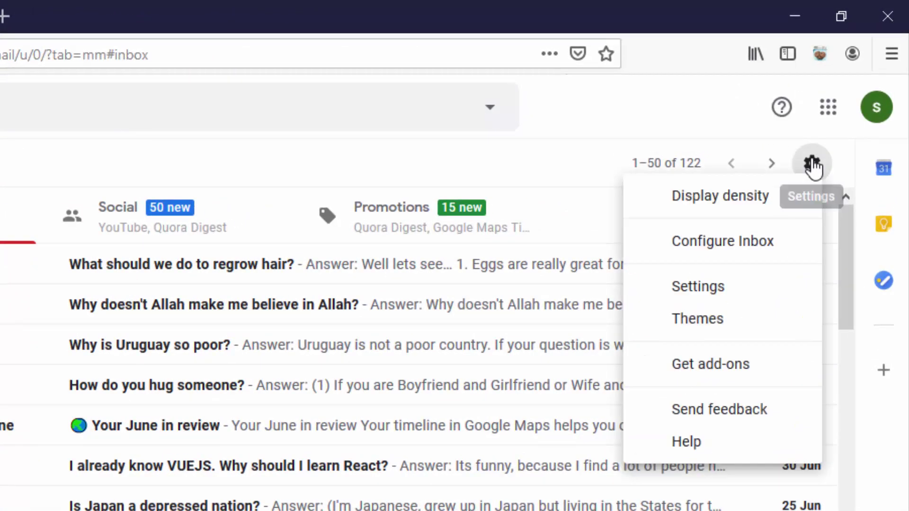
left_click(737, 288)
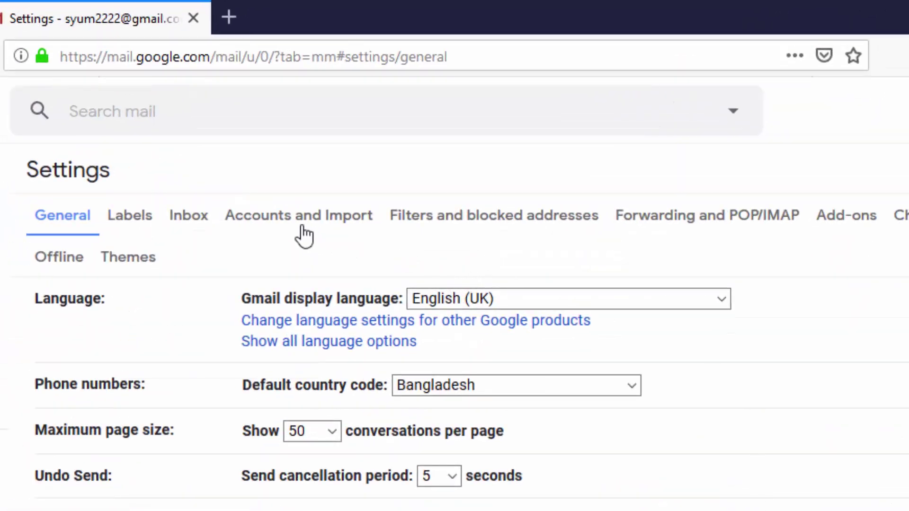
left_click(301, 227)
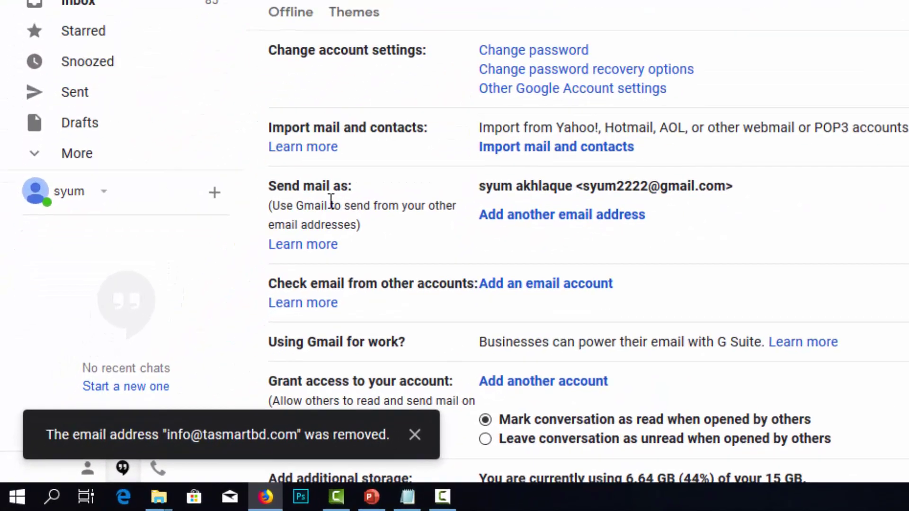
left_click(523, 225)
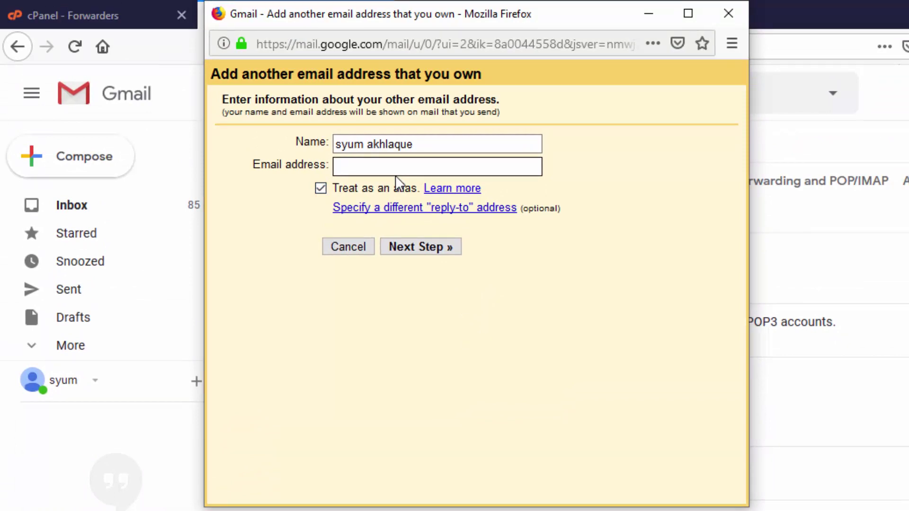
left_click(397, 175)
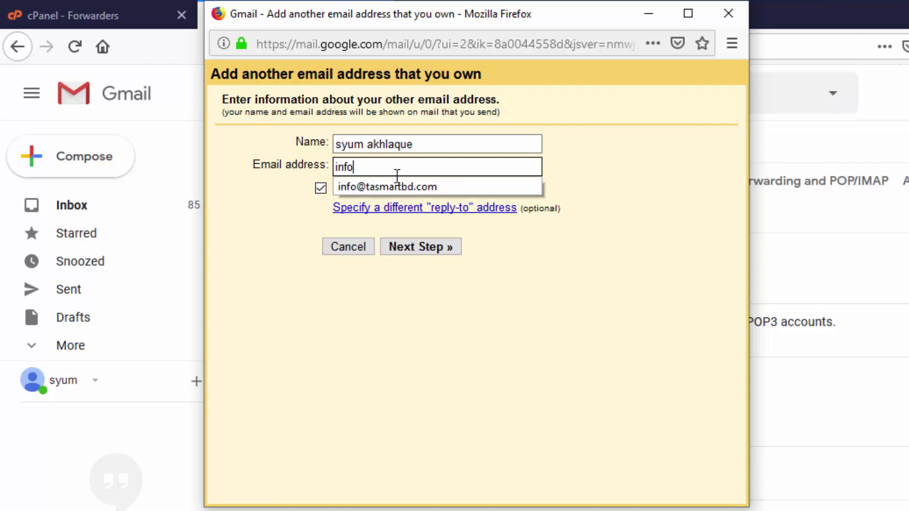
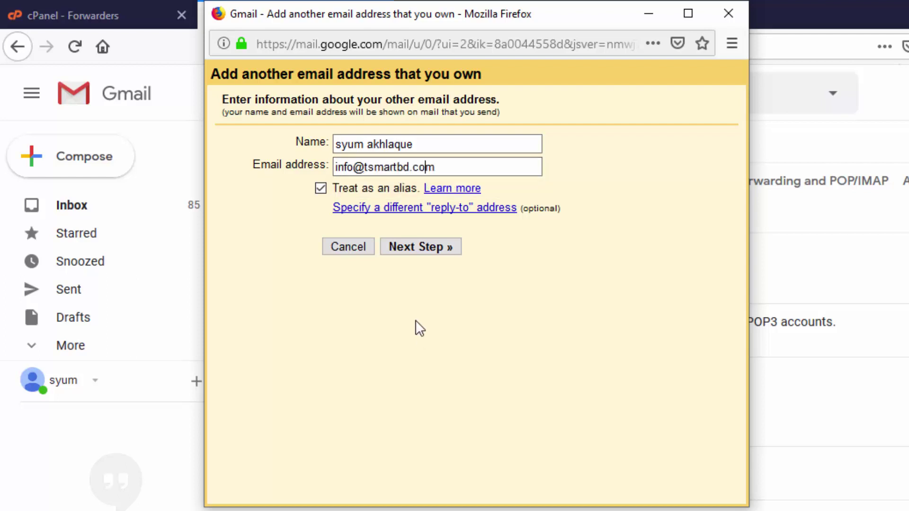
left_click(413, 247)
- Replace the SMTP username with the full tsmartbd.com address, then return to cPanel
left_click_drag(327, 184, 356, 183)
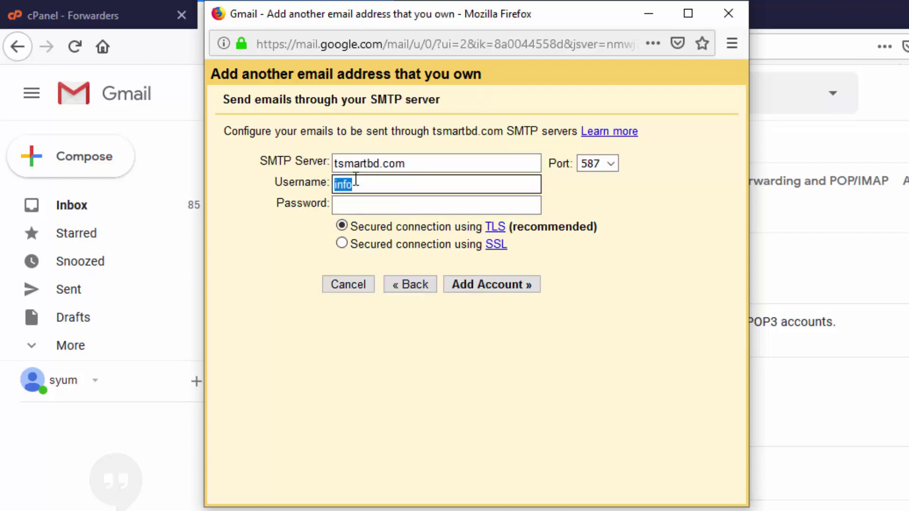
right_click(357, 182)
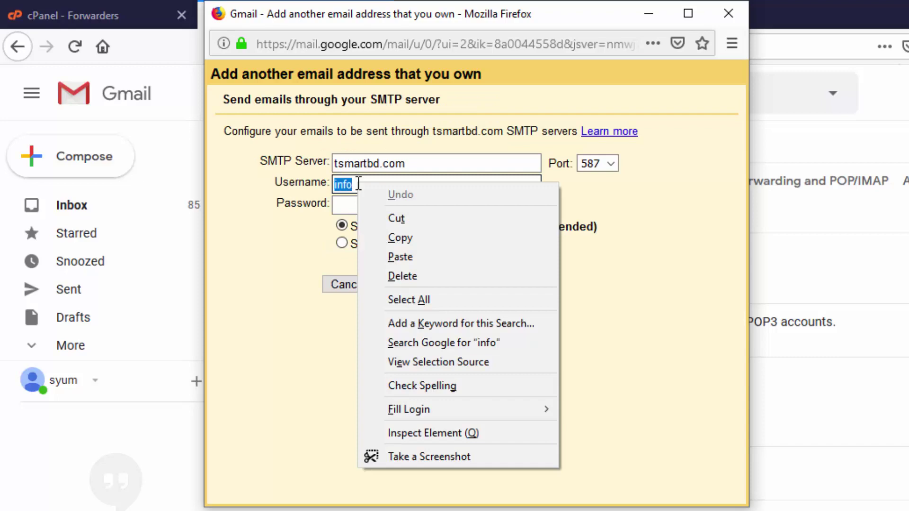
left_click(396, 257)
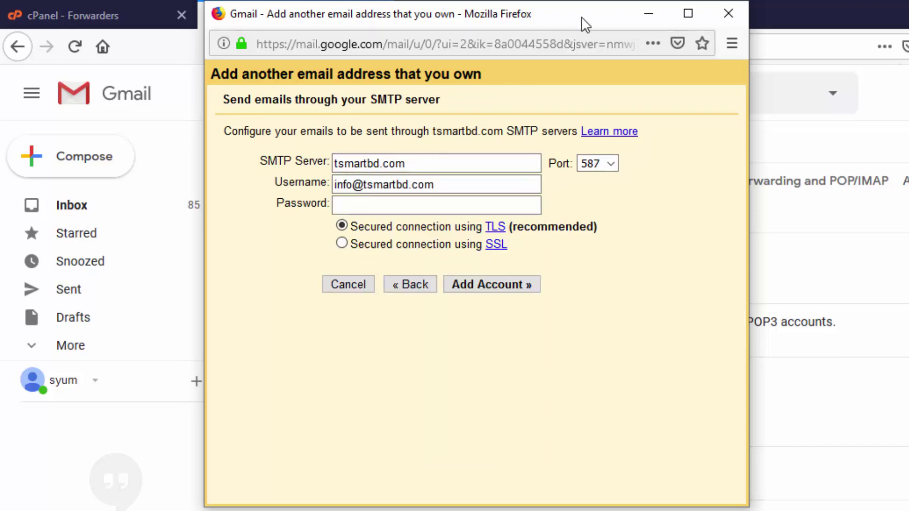
left_click_drag(616, 23, 745, 41)
left_click(108, 13)
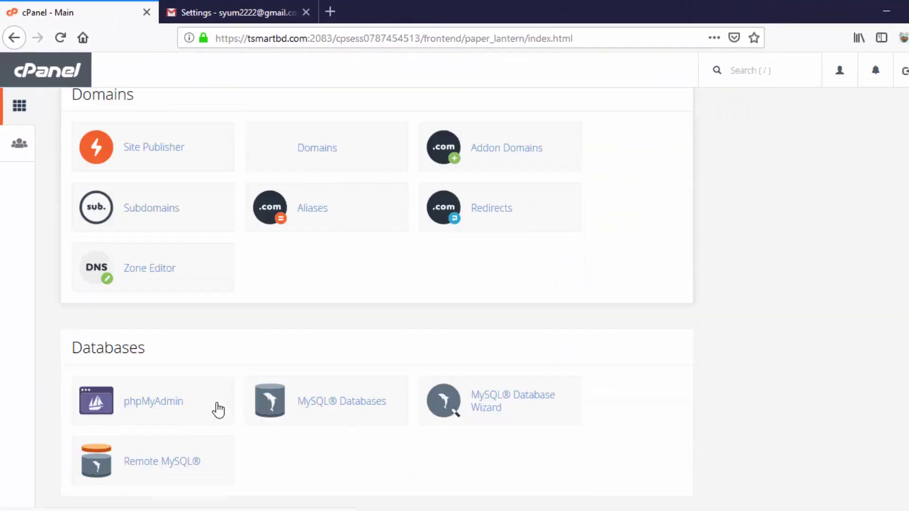
scroll(211, 393, "down", 2)
scroll(203, 381, "down", 5)
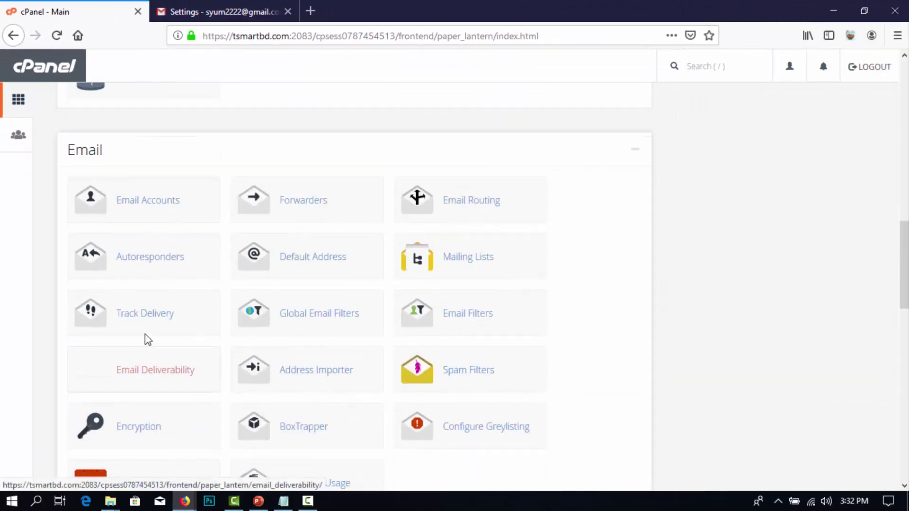
left_click(145, 208)
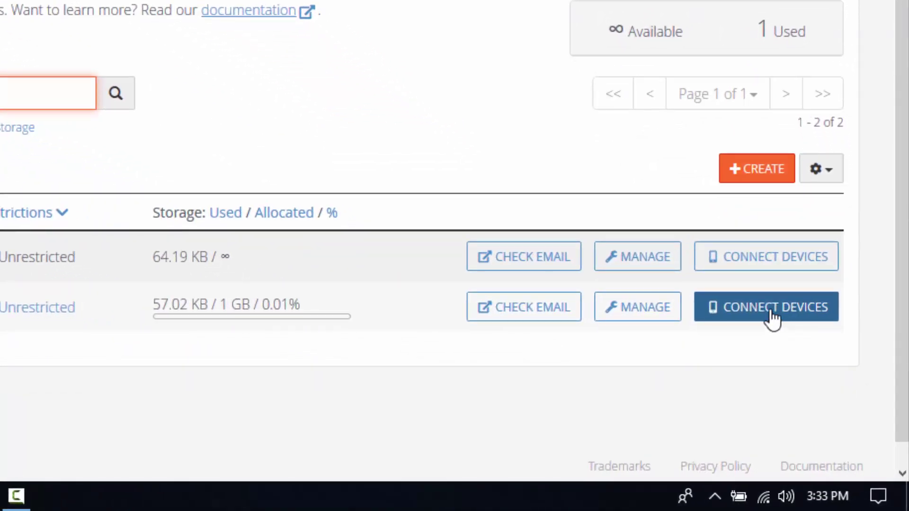
left_click(780, 322)
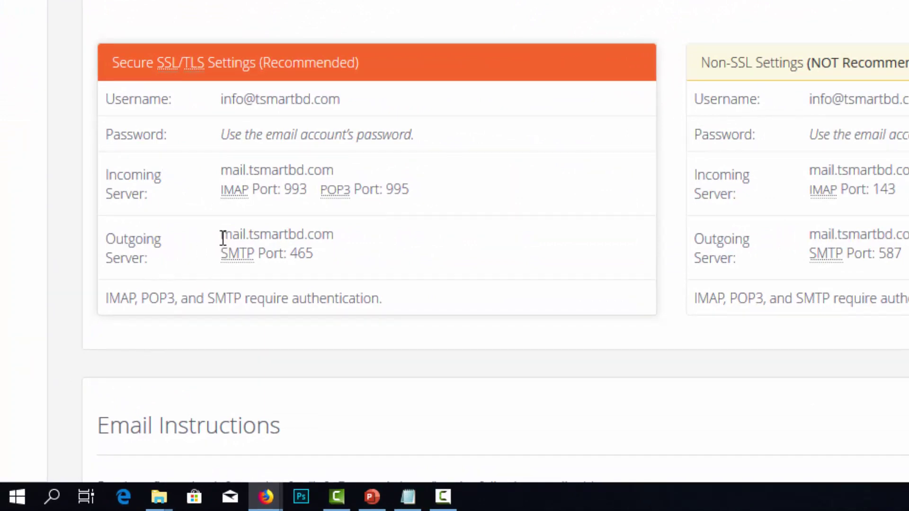
left_click_drag(223, 237, 337, 235)
key("ctrl+c")
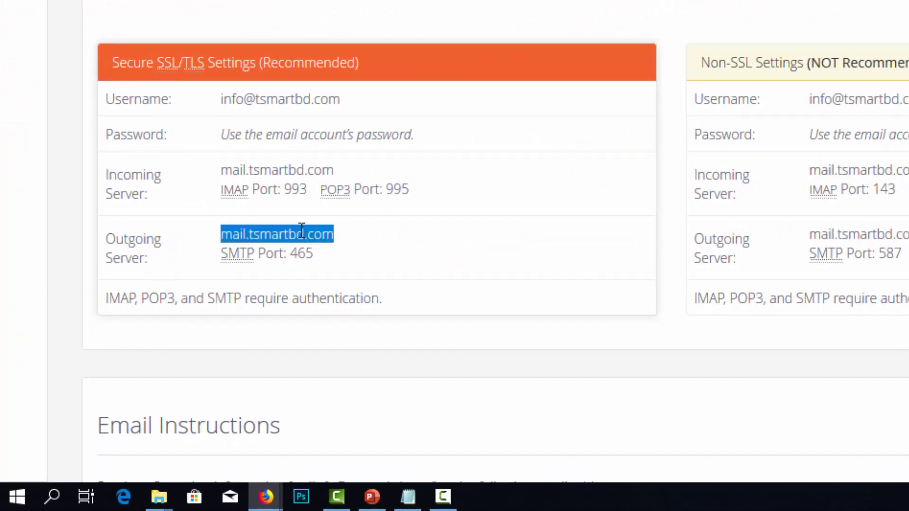
right_click(301, 230)
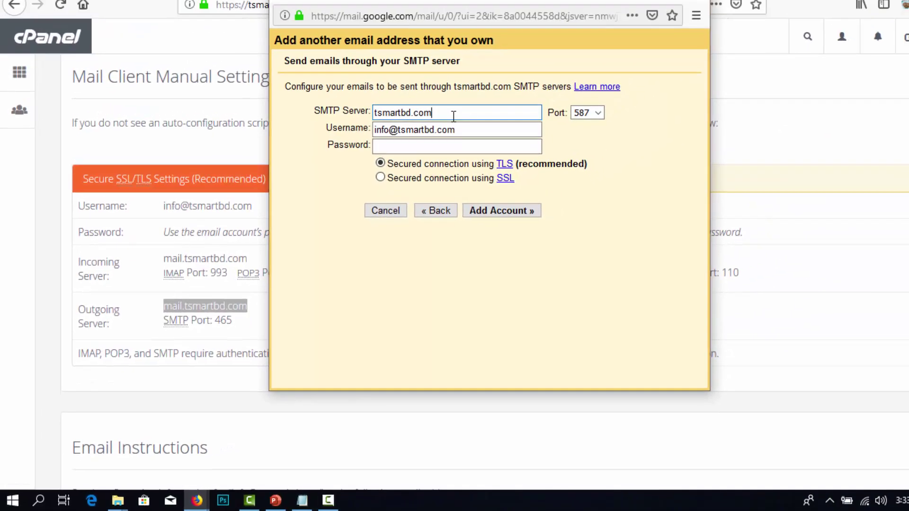
- Paste mail.tsmartbd.com as the SMTP server and paste the account password
triple_click(453, 116)
right_click(396, 115)
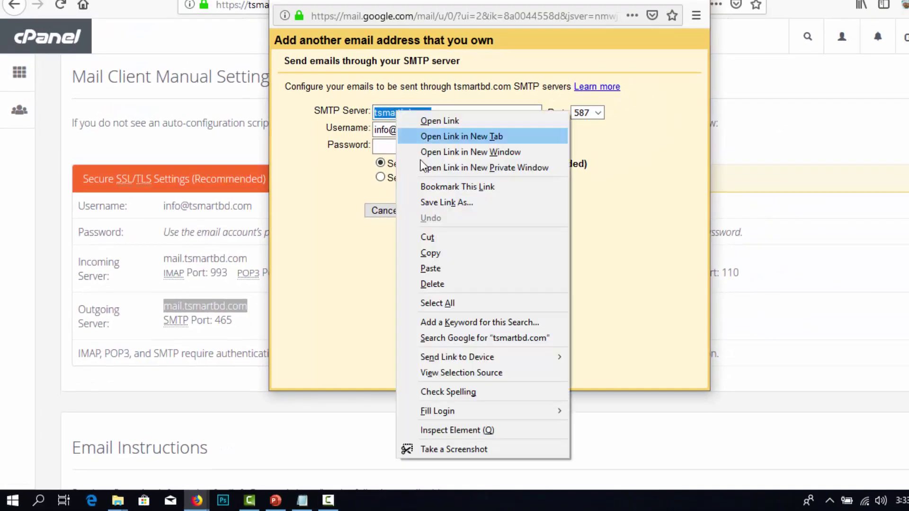
left_click(431, 268)
left_click(390, 146)
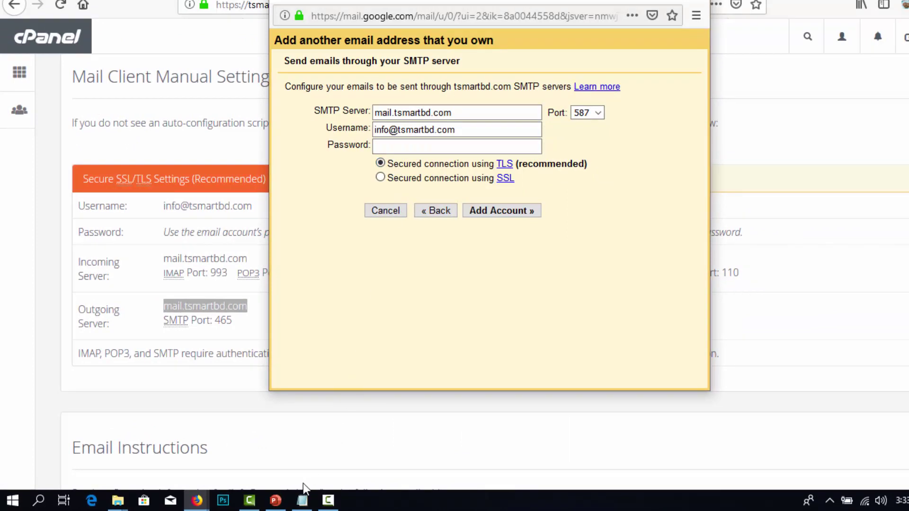
left_click(302, 500)
left_click(571, 131)
key("ctrl+v")
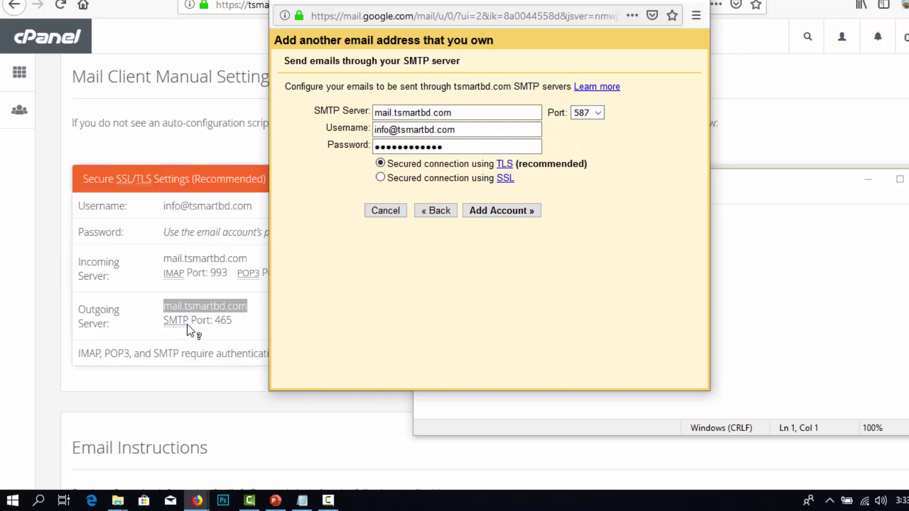
- Choose SMTP port 465 and add the account to verify the credentials
left_click(602, 112)
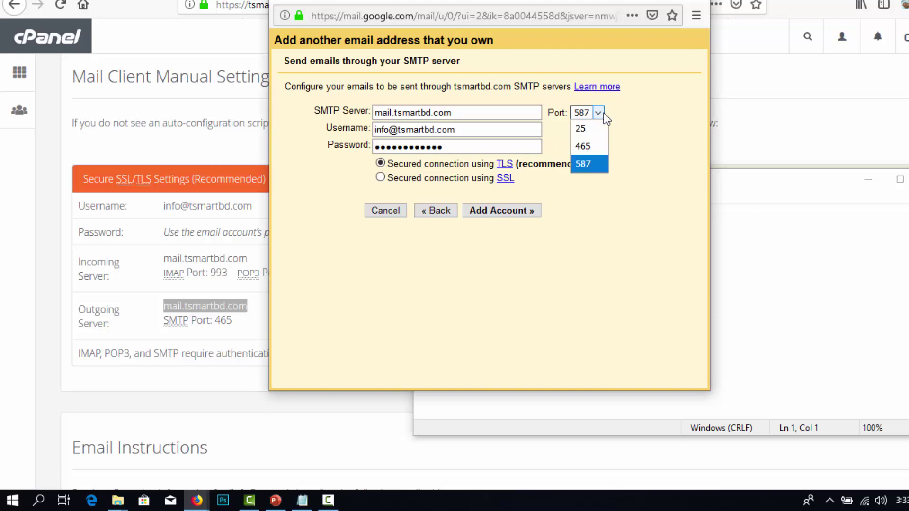
left_click(593, 146)
left_click(497, 214)
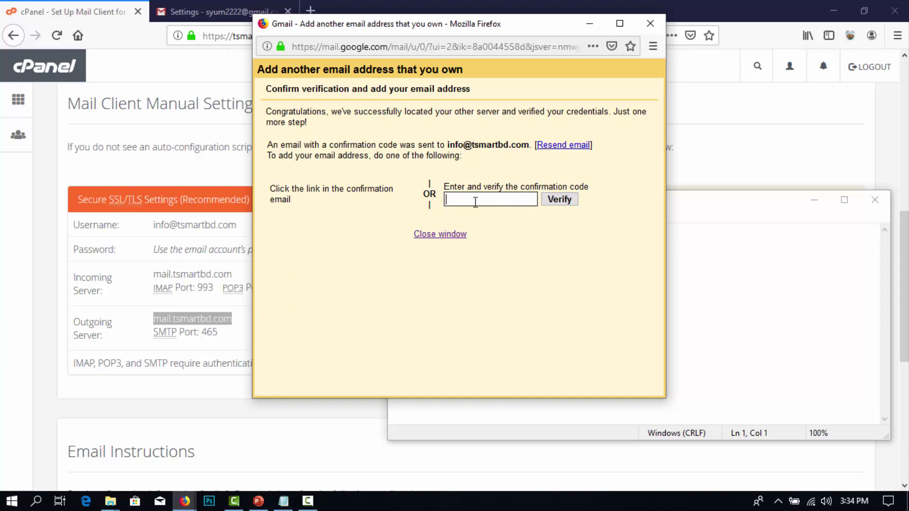
- Confirm the send-as request through the Gmail Confirmation email link, then return to the inbox
left_click(226, 15)
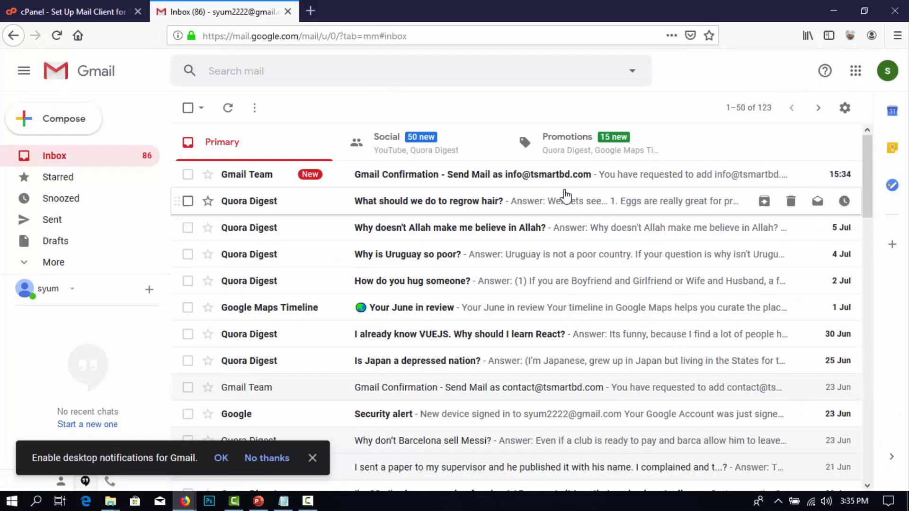
left_click(436, 179)
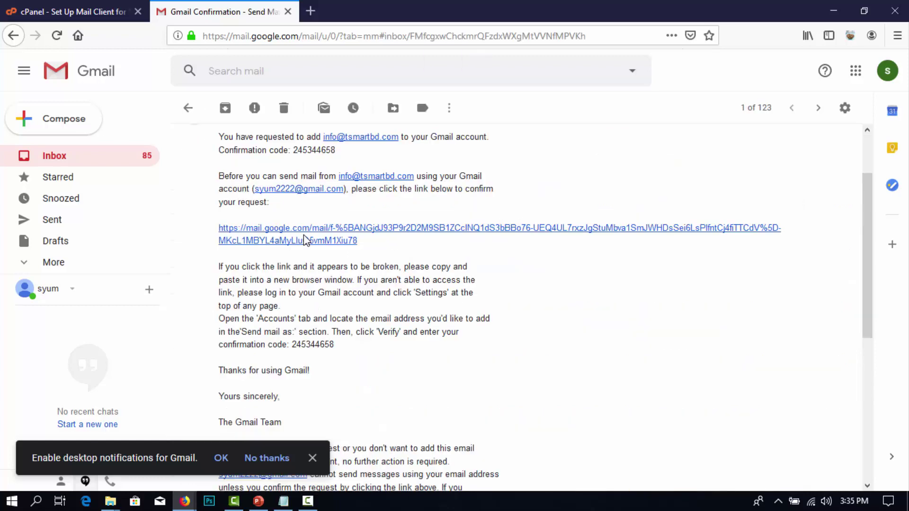
left_click(344, 230)
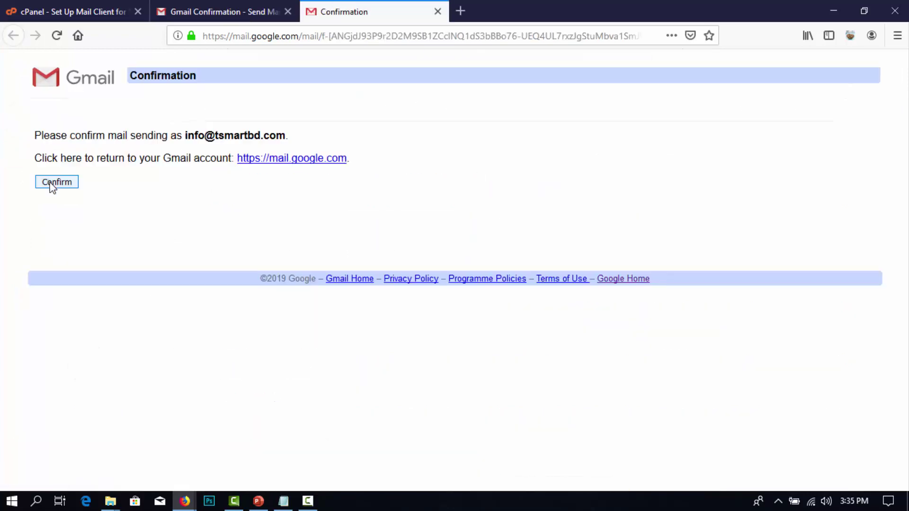
left_click(53, 183)
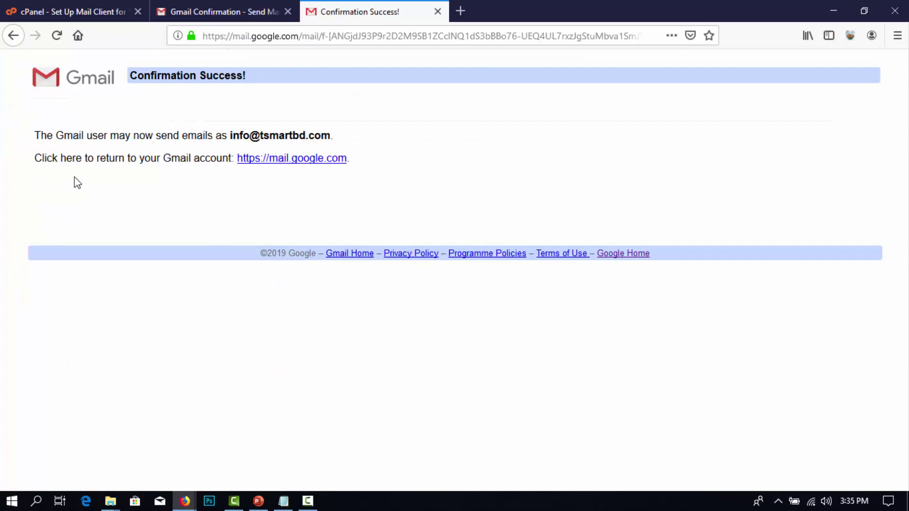
left_click(175, 12)
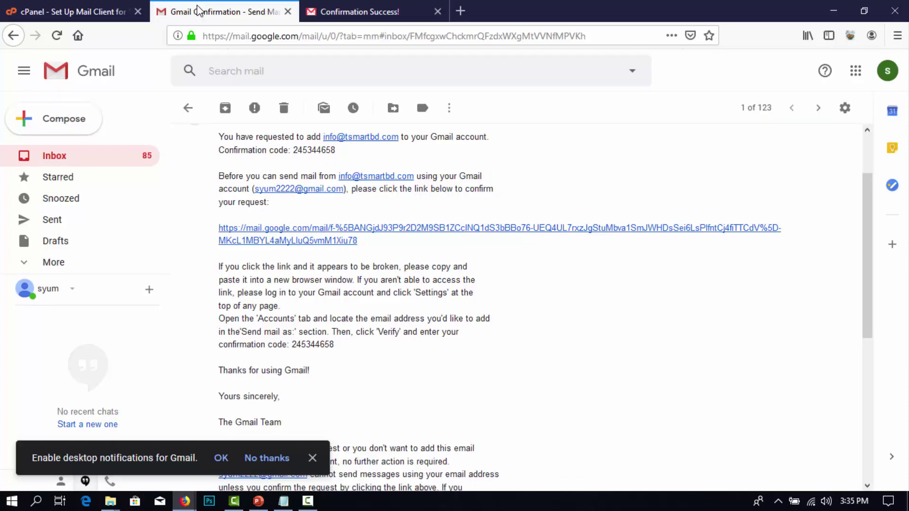
left_click(188, 107)
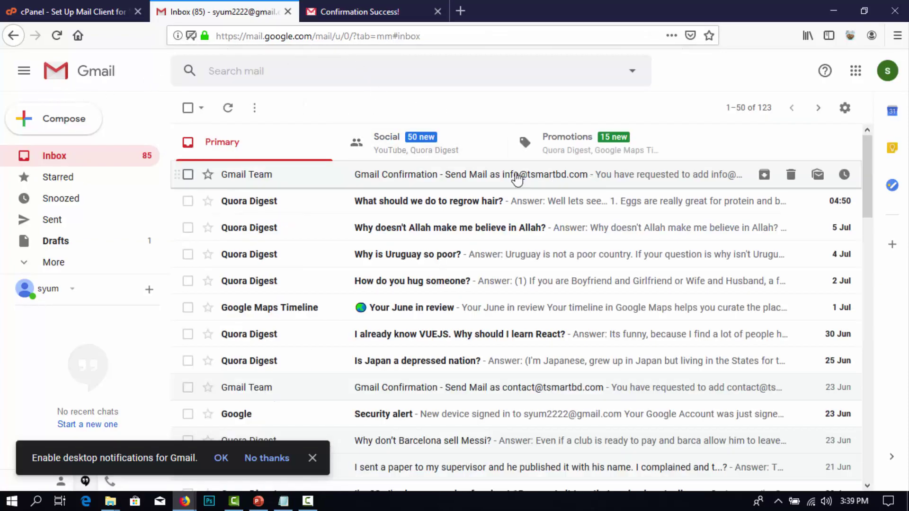
left_click(64, 118)
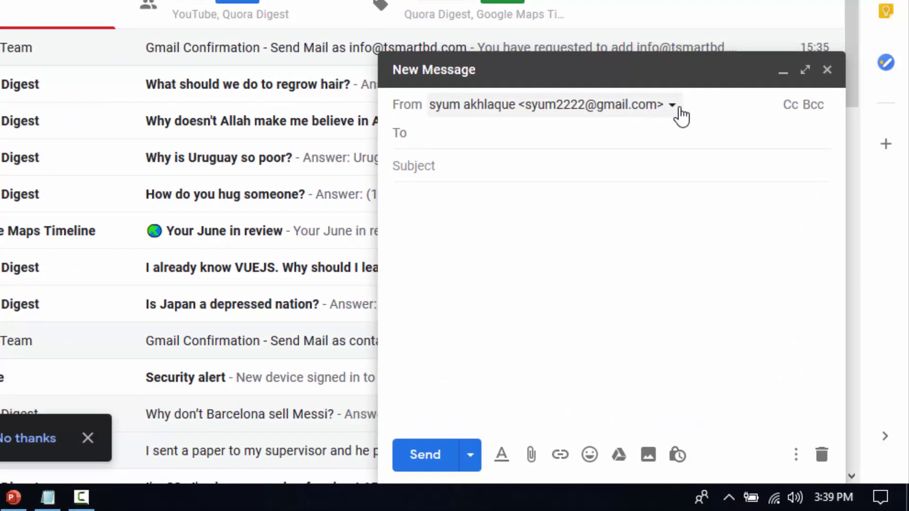
left_click(676, 112)
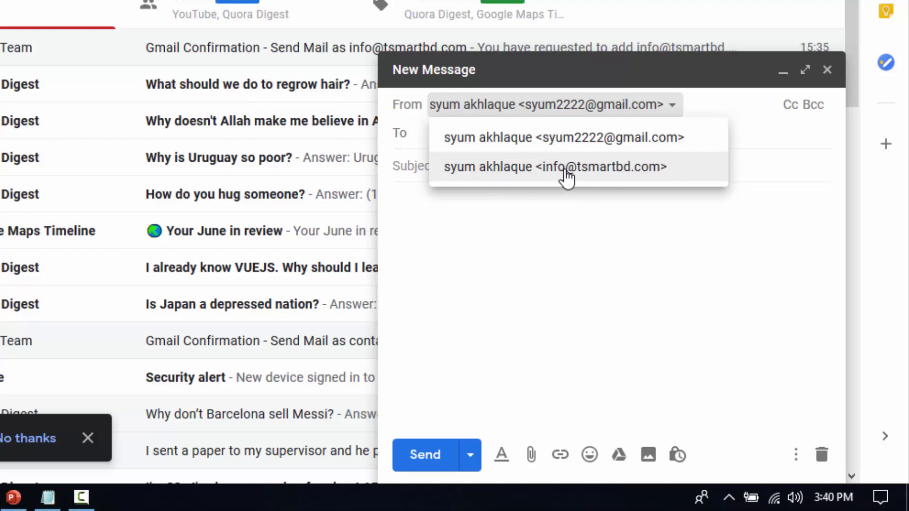
left_click(567, 176)
left_click(464, 249)
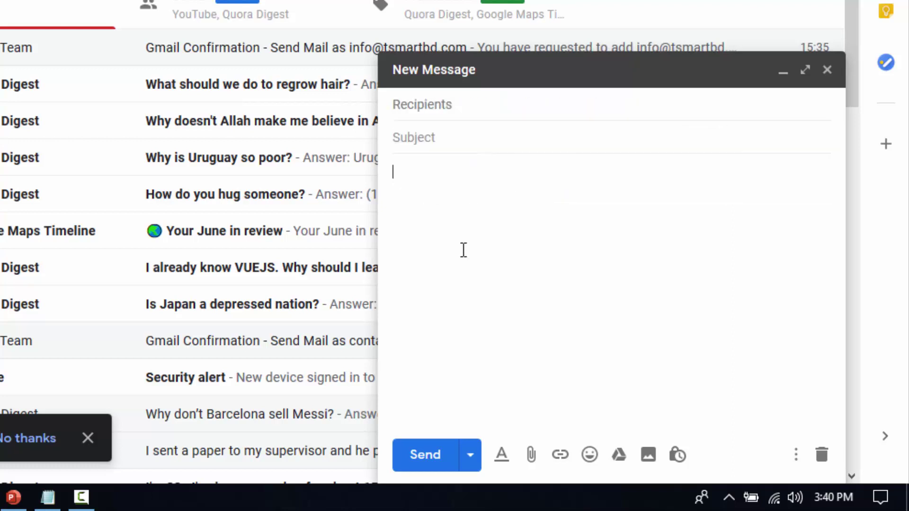
left_click(532, 134)
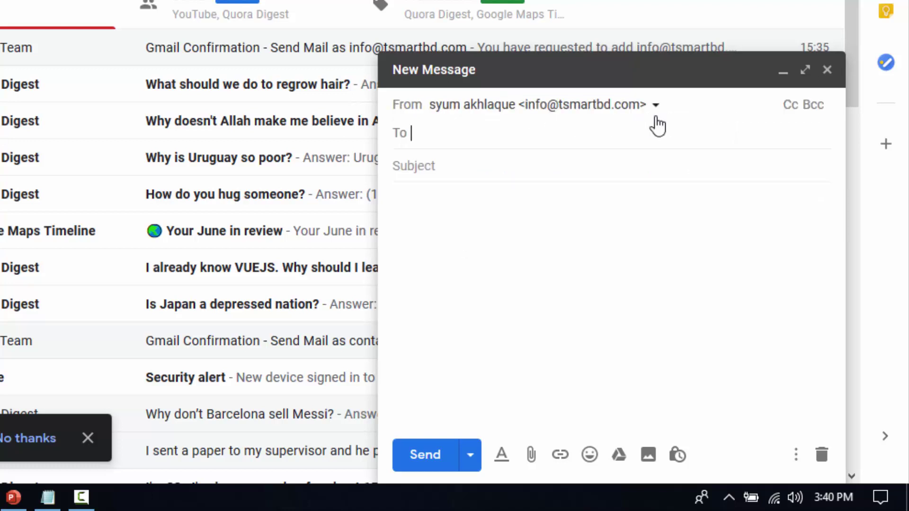